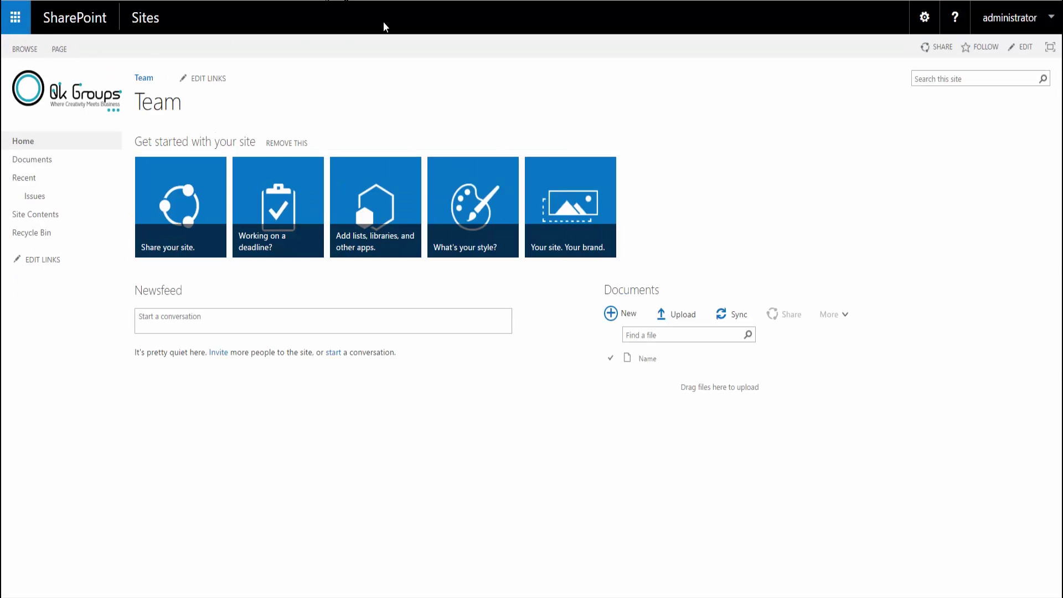
# Step: Browse the Office 365 app launcher, then open the promoted Team Site to reach QK Groups
pyautogui.click(19, 27)
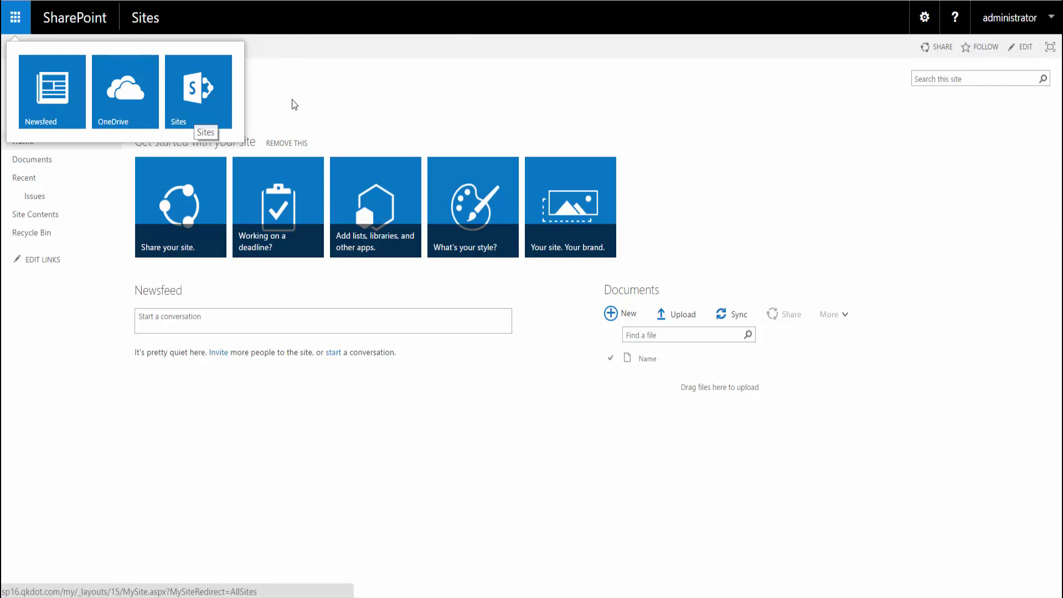
pyautogui.click(351, 99)
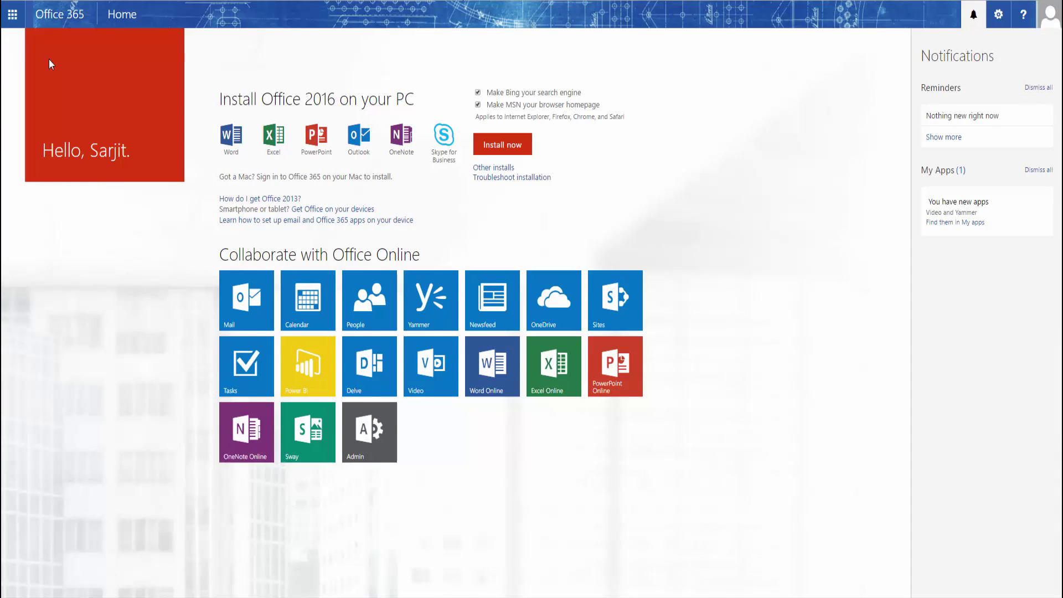
pyautogui.click(12, 17)
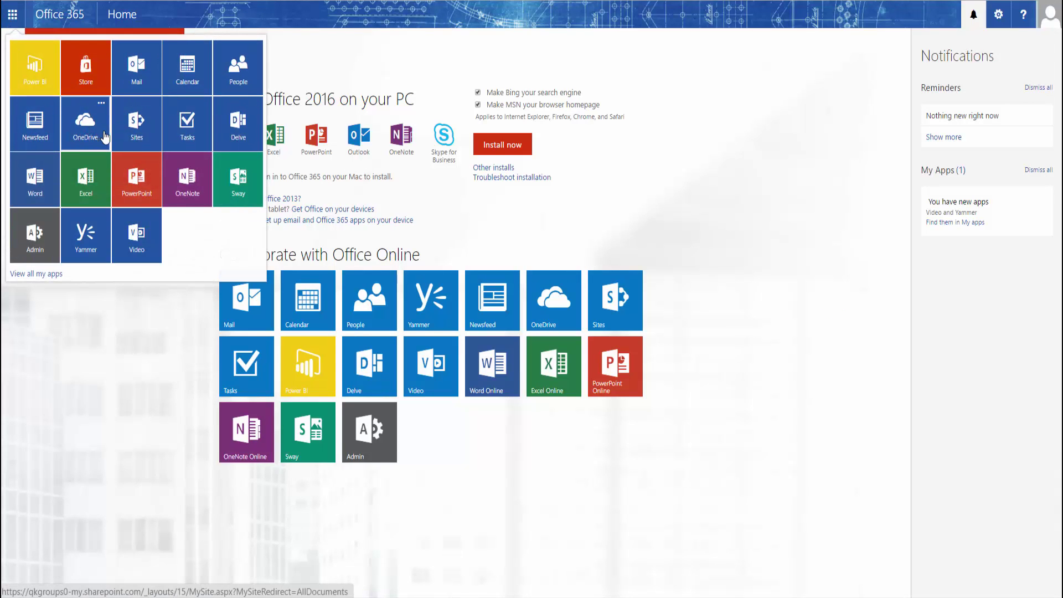
pyautogui.press('Escape')
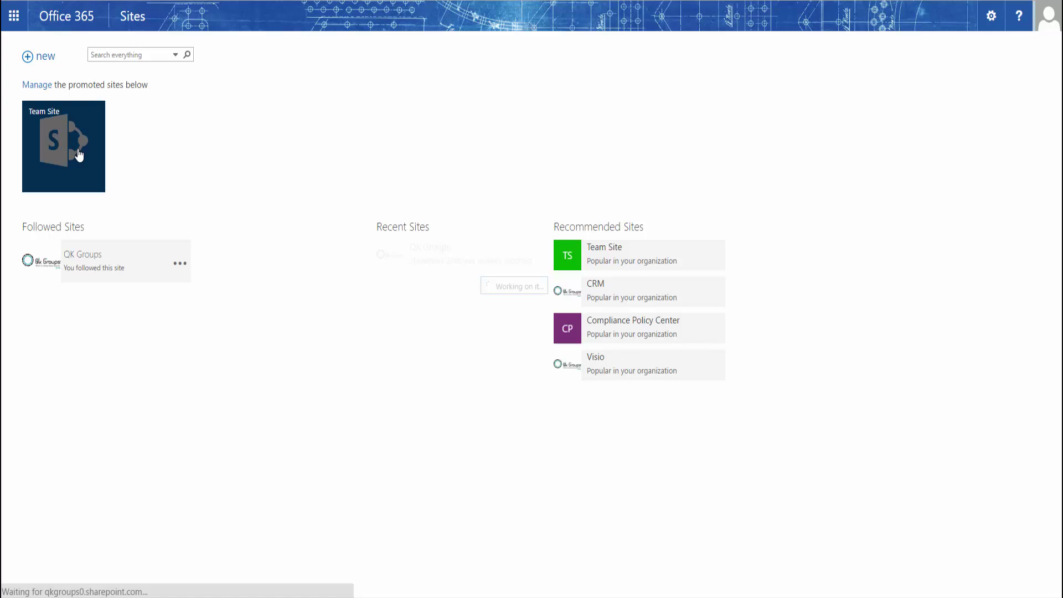
pyautogui.click(79, 155)
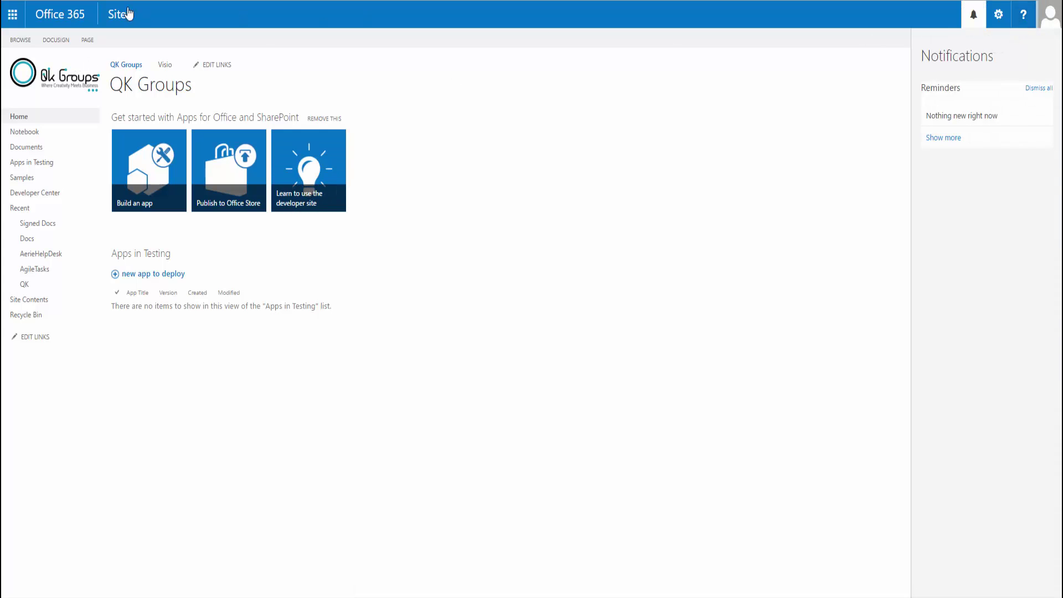
pyautogui.click(19, 18)
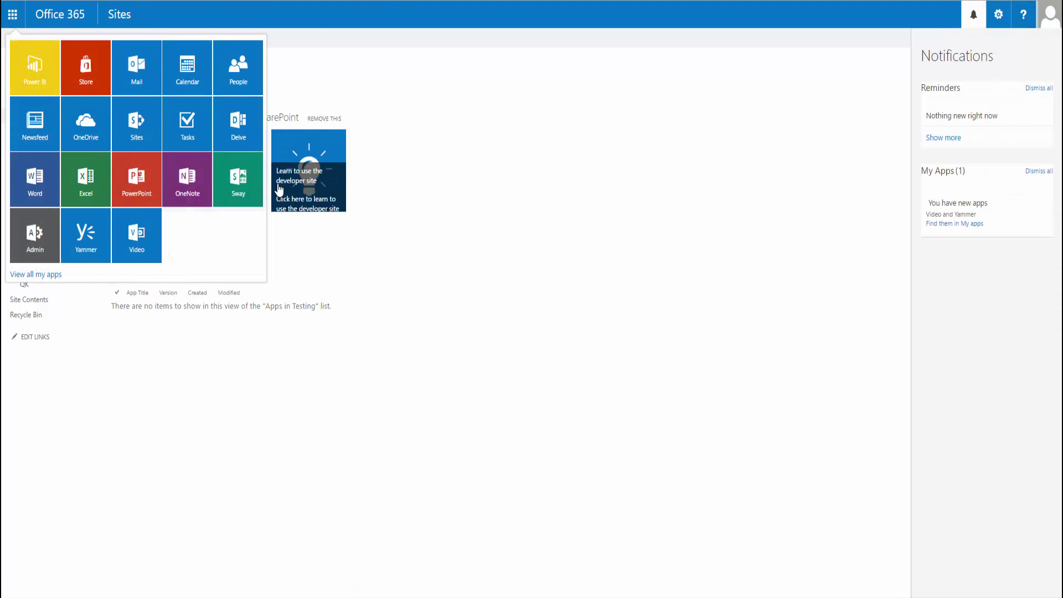
pyautogui.click(515, 142)
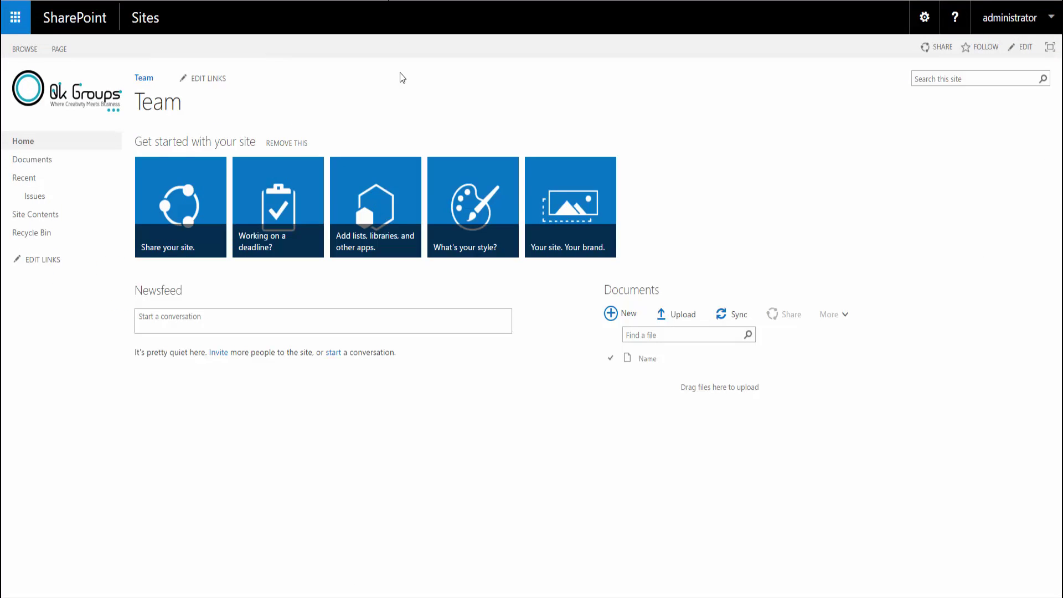
# Step: Glance at the app launcher, then open Documents from the Team site's Quick Launch
pyautogui.click(15, 18)
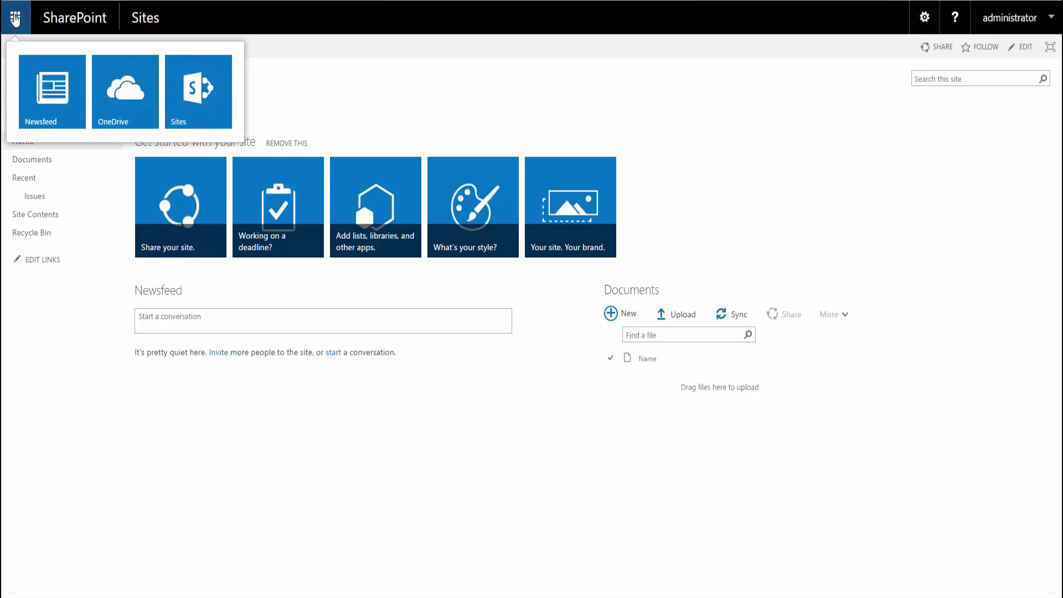
pyautogui.click(15, 19)
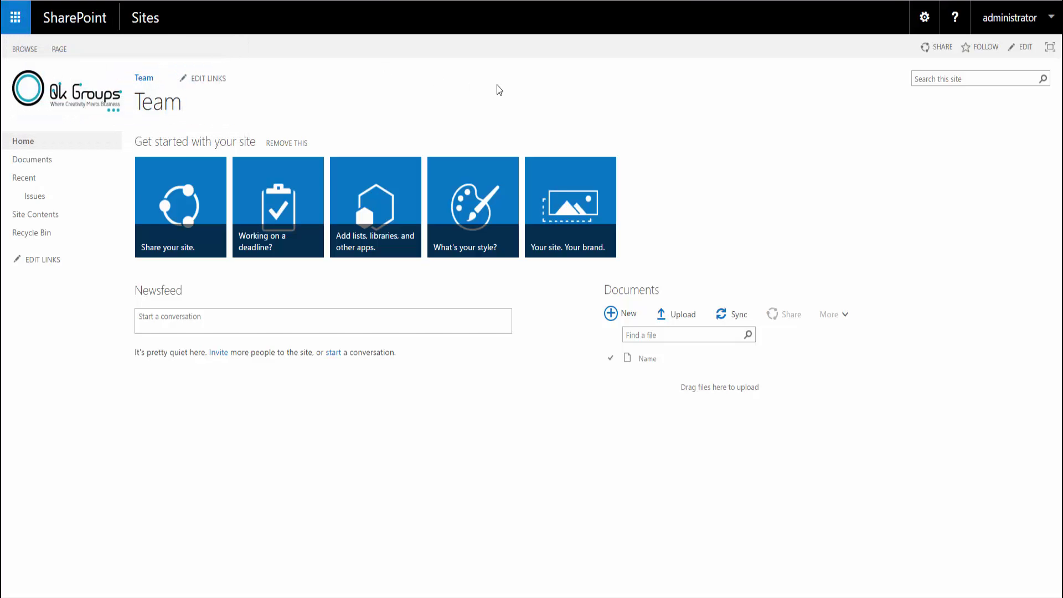
pyautogui.moveTo(591, 282); pyautogui.dragTo(776, 402)
pyautogui.click(853, 402)
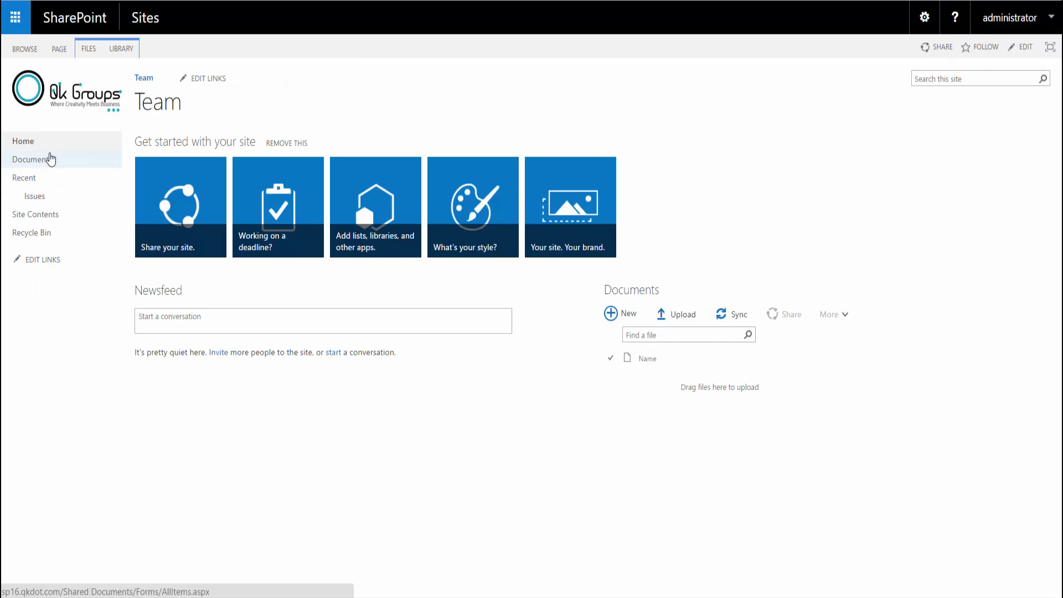
pyautogui.click(48, 159)
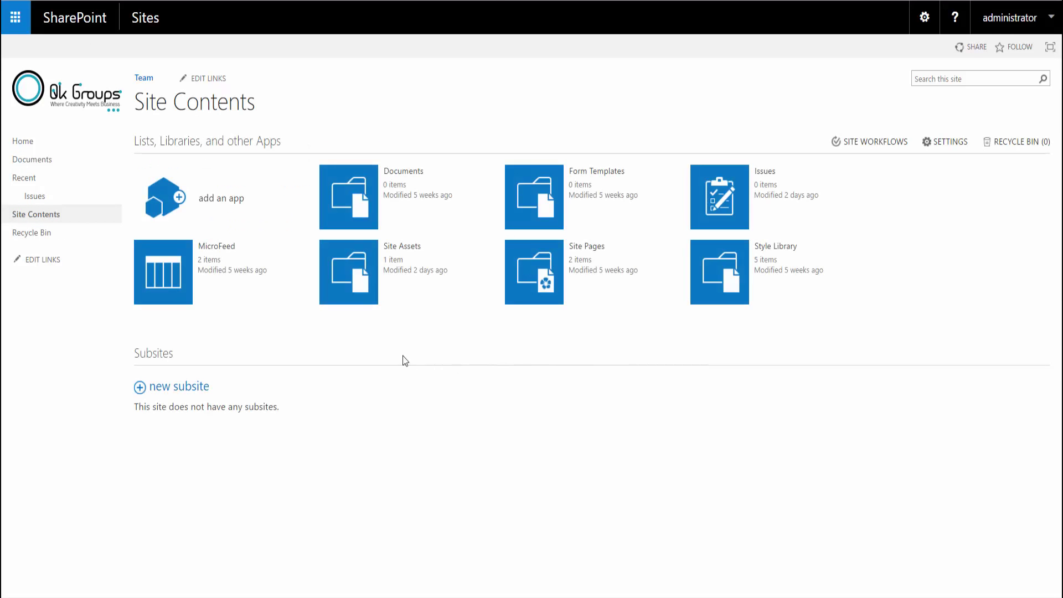
# Step: Open the add-an-app page and page through the available app tiles
pyautogui.rightClick(183, 208)
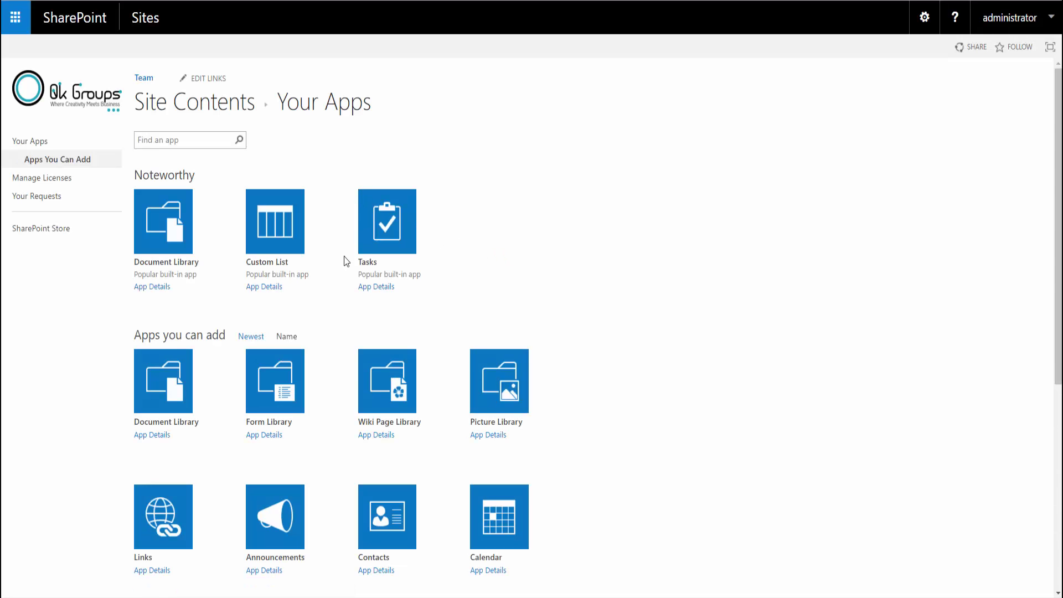
pyautogui.scroll(-5, 542, 292)
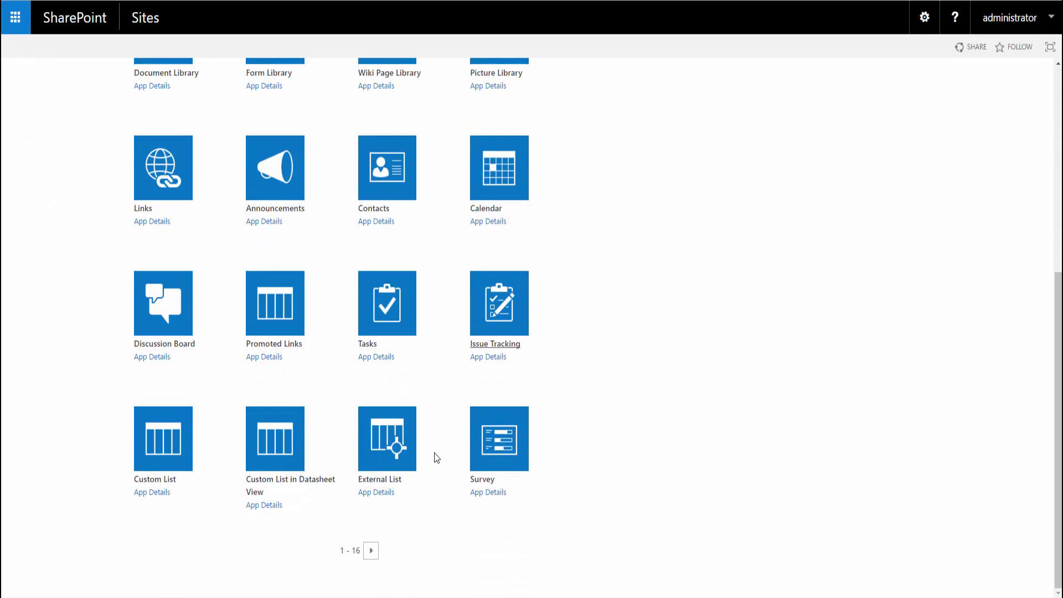
pyautogui.click(373, 550)
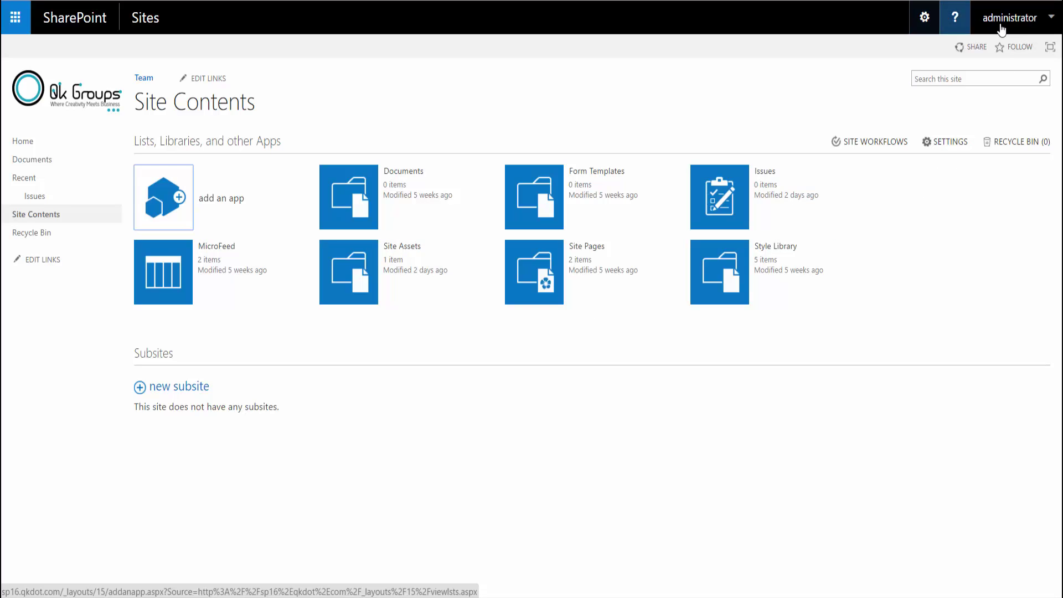
# Step: Review the administrator account menu and the Settings gear menu options
pyautogui.click(1051, 21)
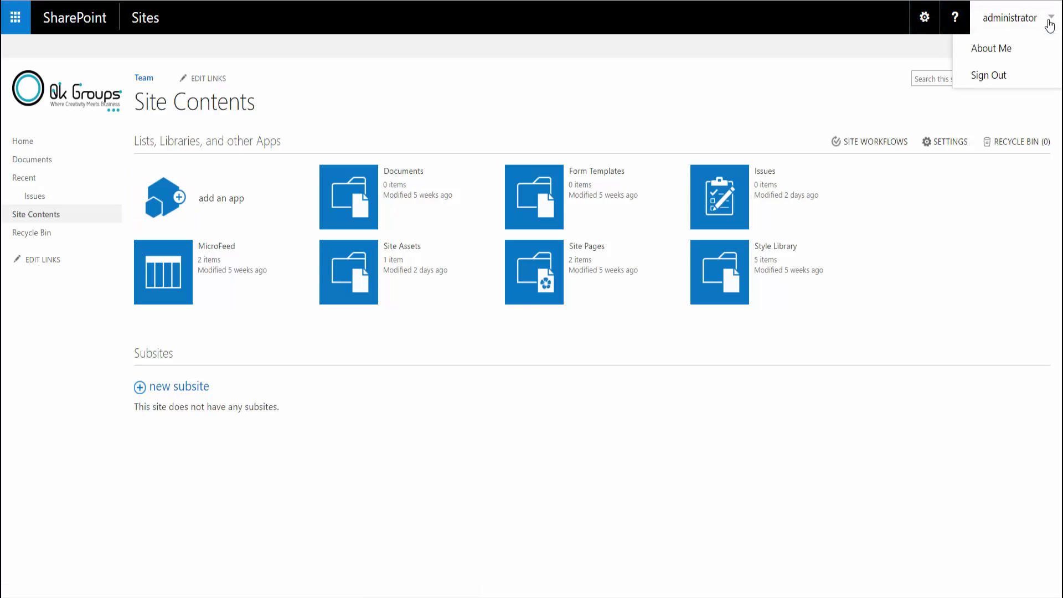
pyautogui.click(924, 17)
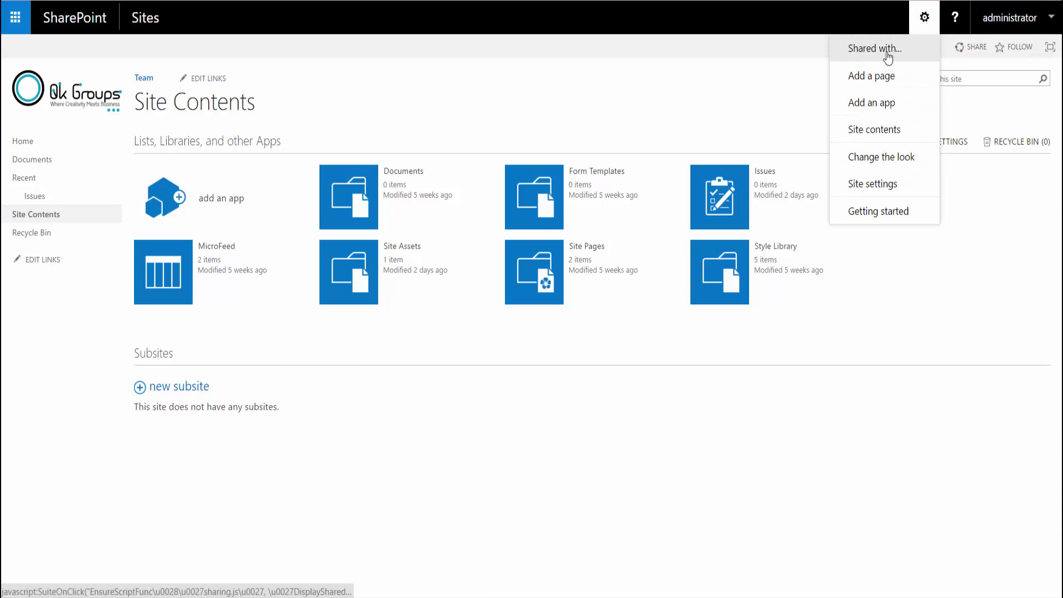
pyautogui.click(1004, 249)
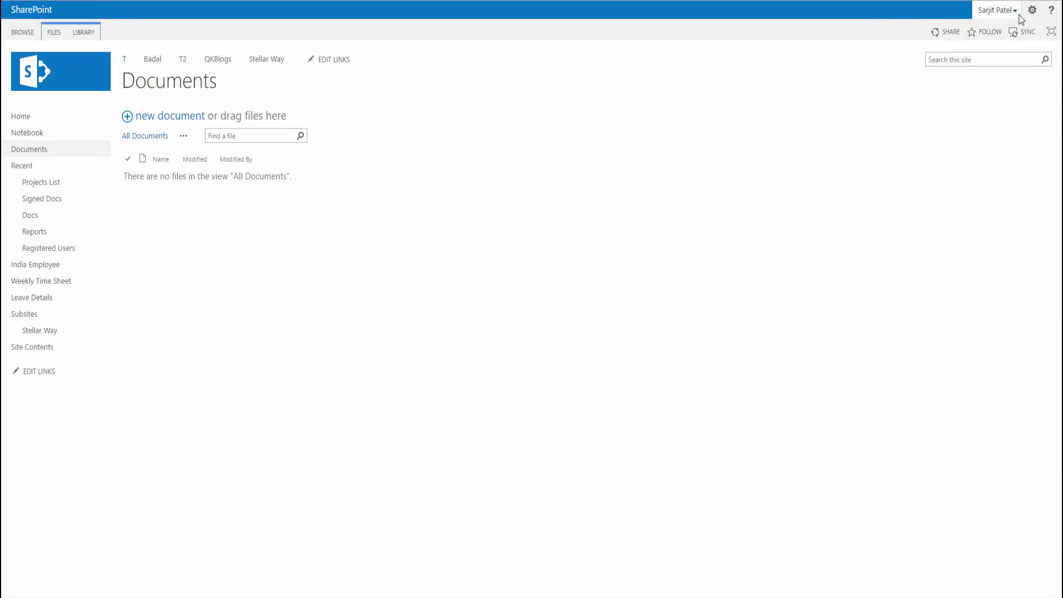
# Step: Compare SharePoint 2013's user menu, its Nintex Workflow 2013 submenu, and the gear menu
pyautogui.click(1015, 11)
pyautogui.moveTo(965, 119)
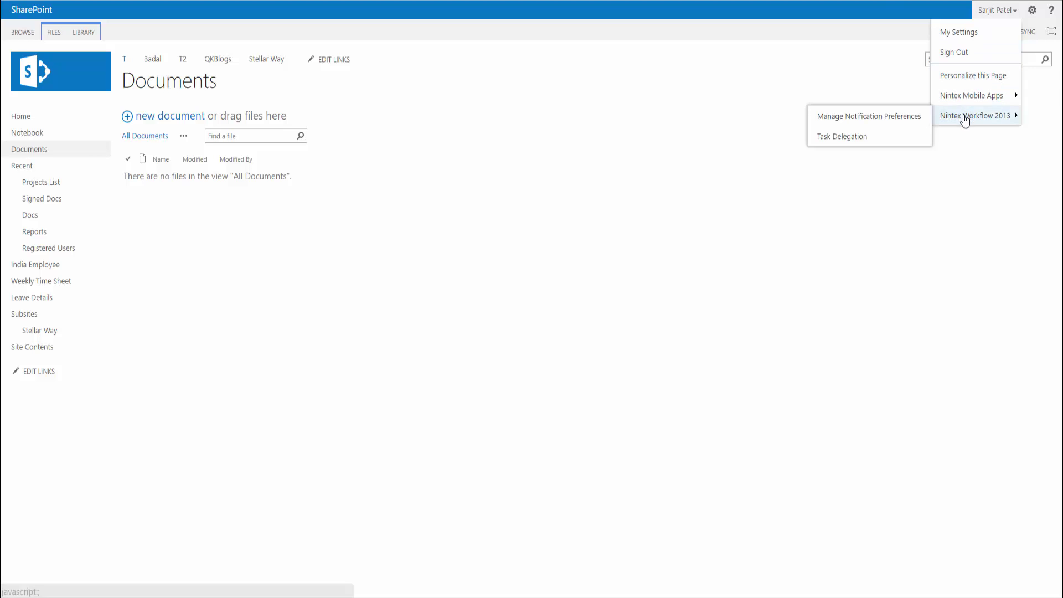
pyautogui.click(1032, 10)
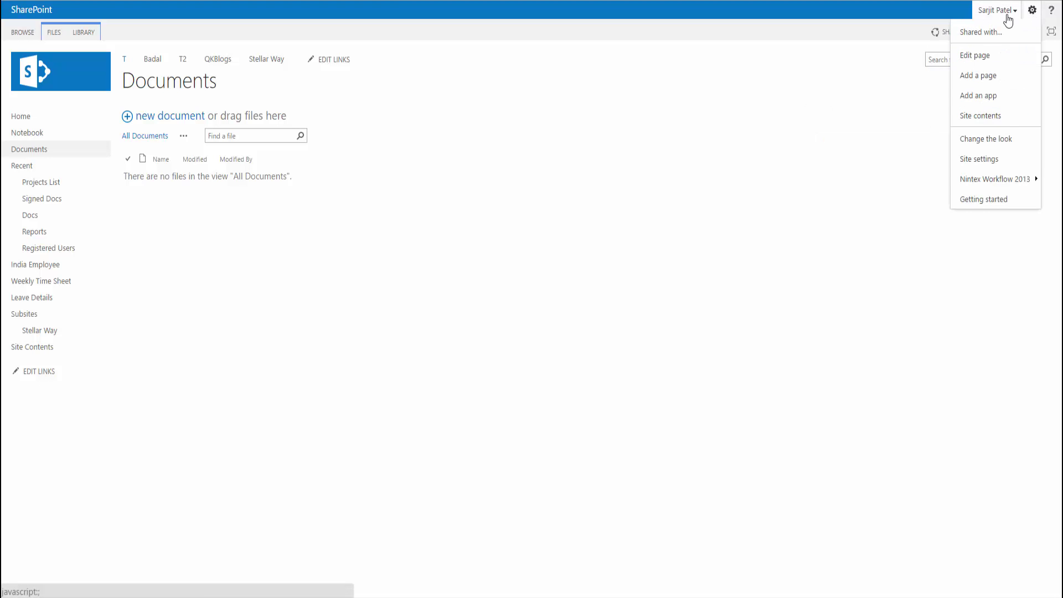
pyautogui.click(701, 230)
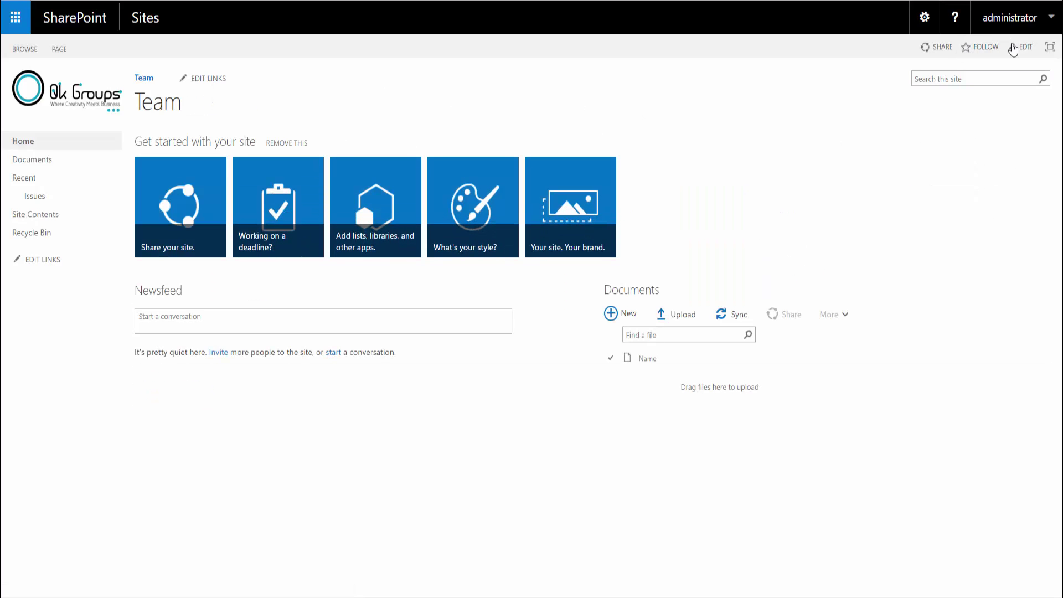
pyautogui.click(1050, 21)
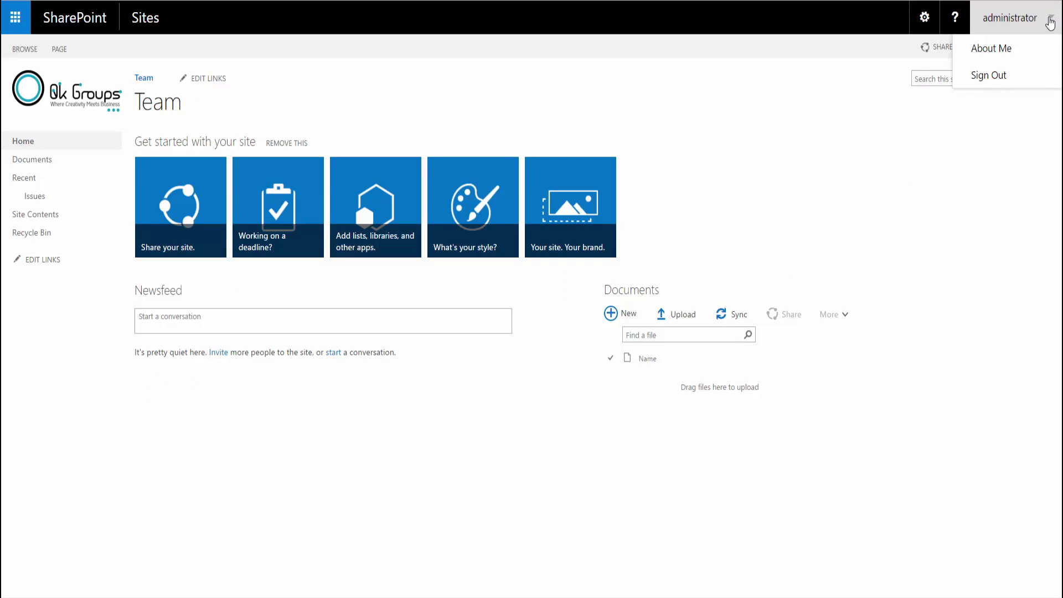
pyautogui.click(924, 17)
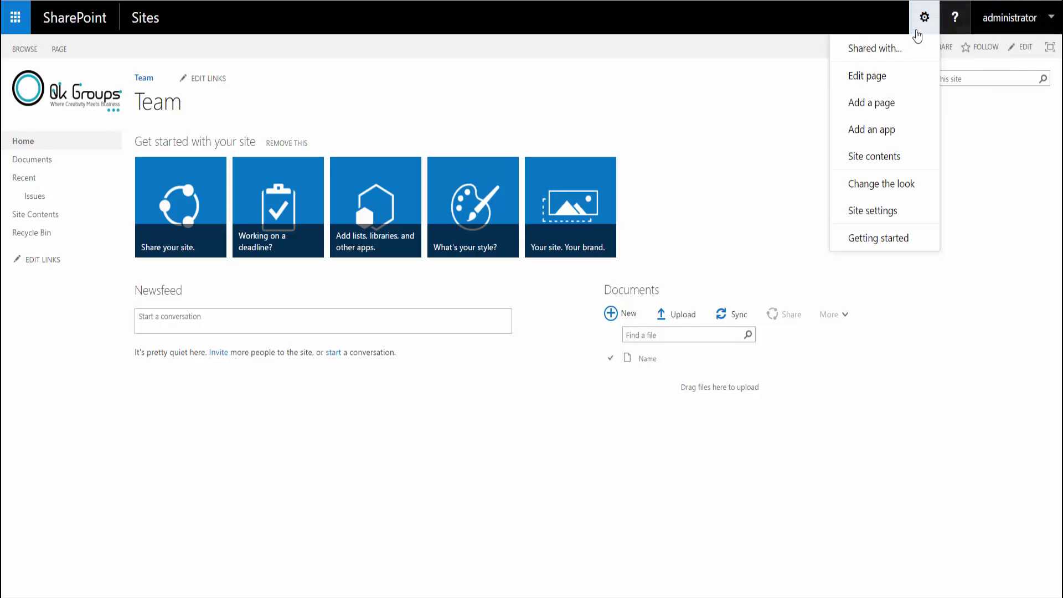
pyautogui.click(872, 221)
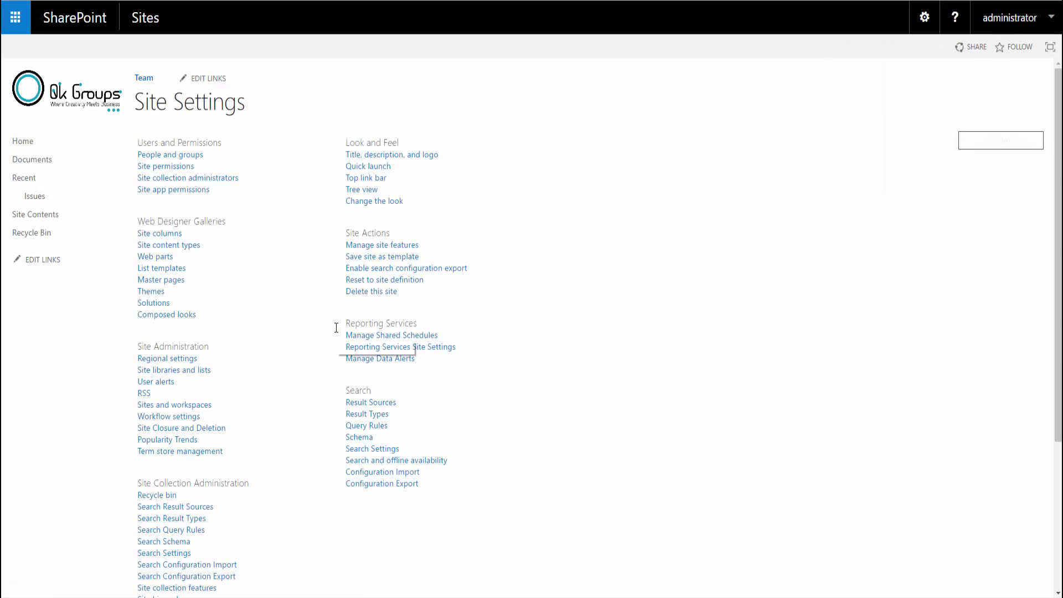
pyautogui.scroll(-3, 336, 327)
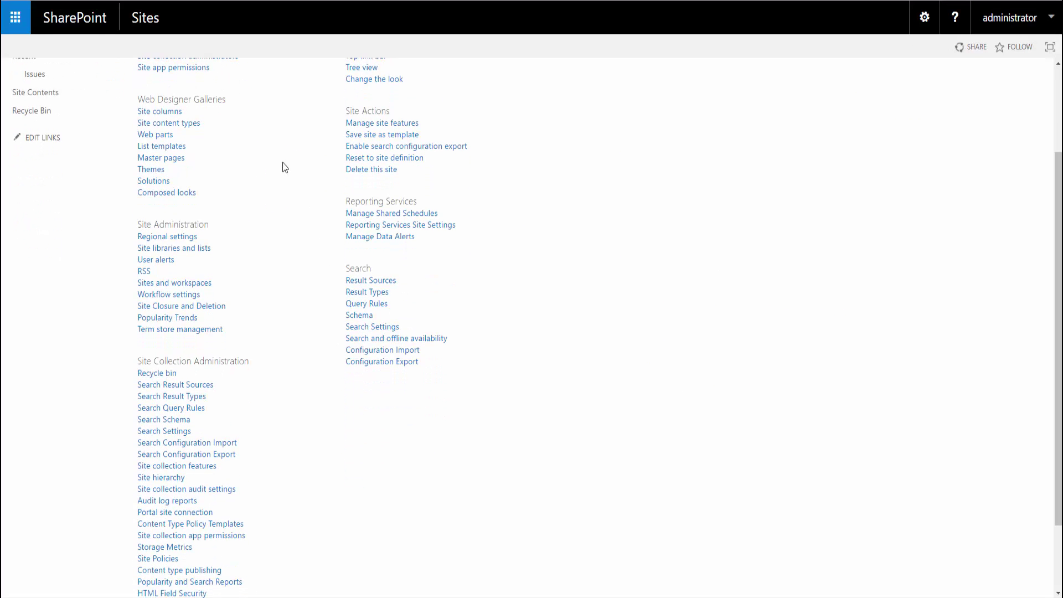
pyautogui.scroll(-2, 267, 385)
pyautogui.scroll(5, 268, 386)
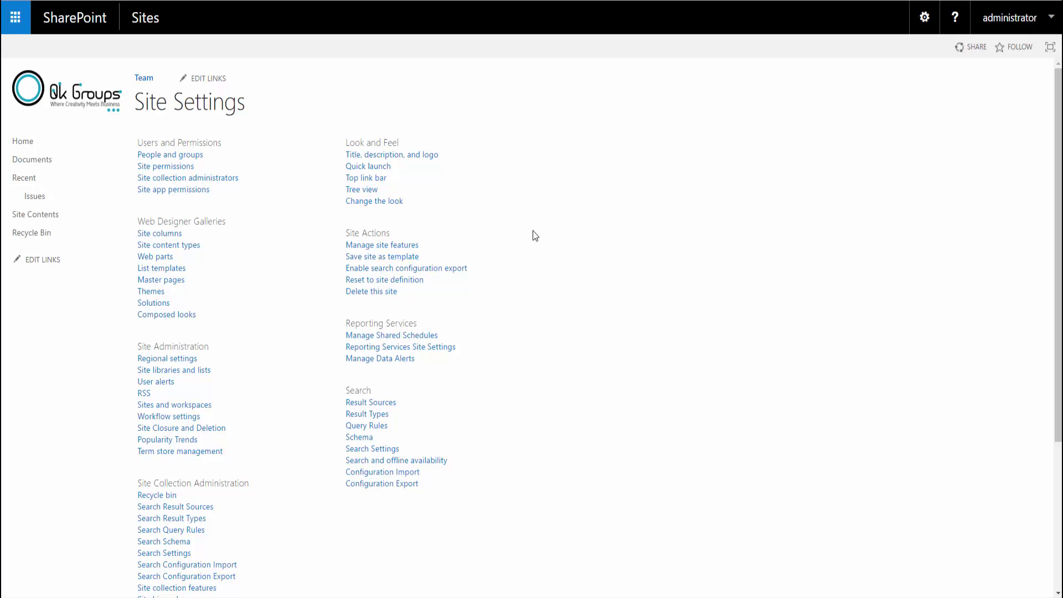
pyautogui.click(138, 78)
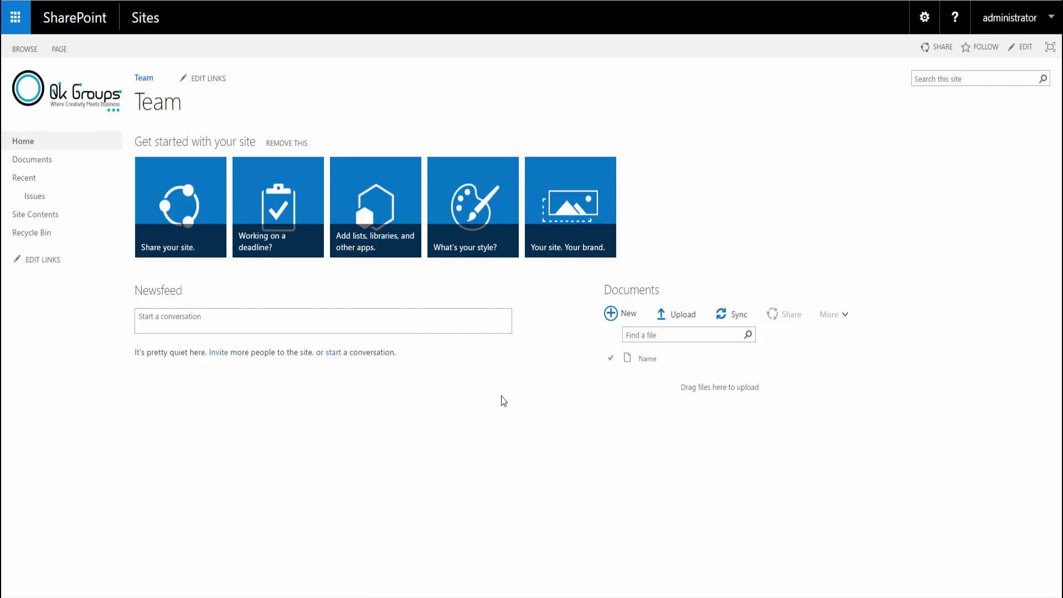
pyautogui.click(15, 17)
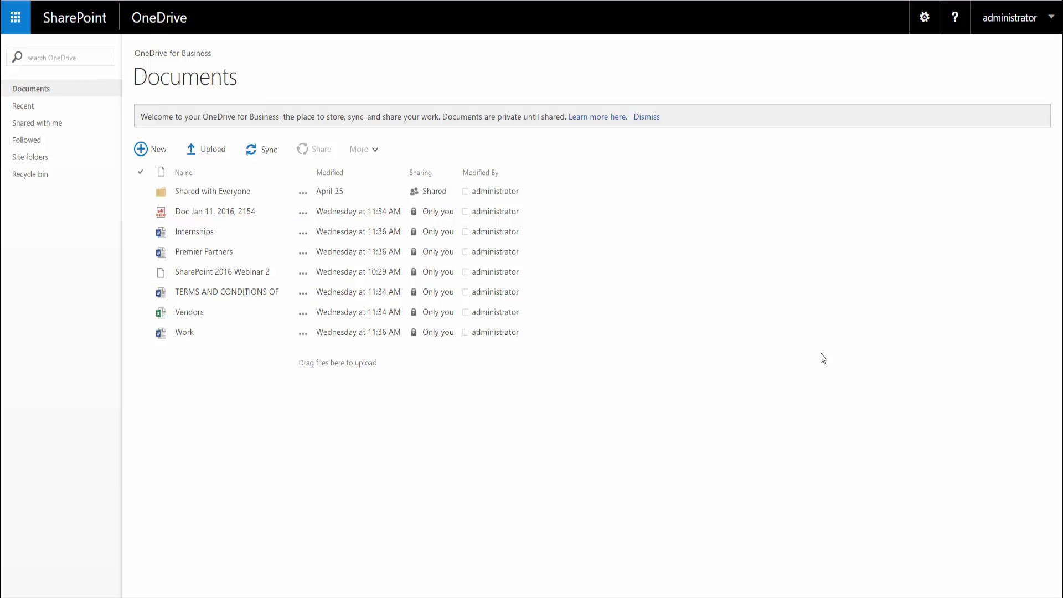
pyautogui.click(15, 23)
pyautogui.click(22, 88)
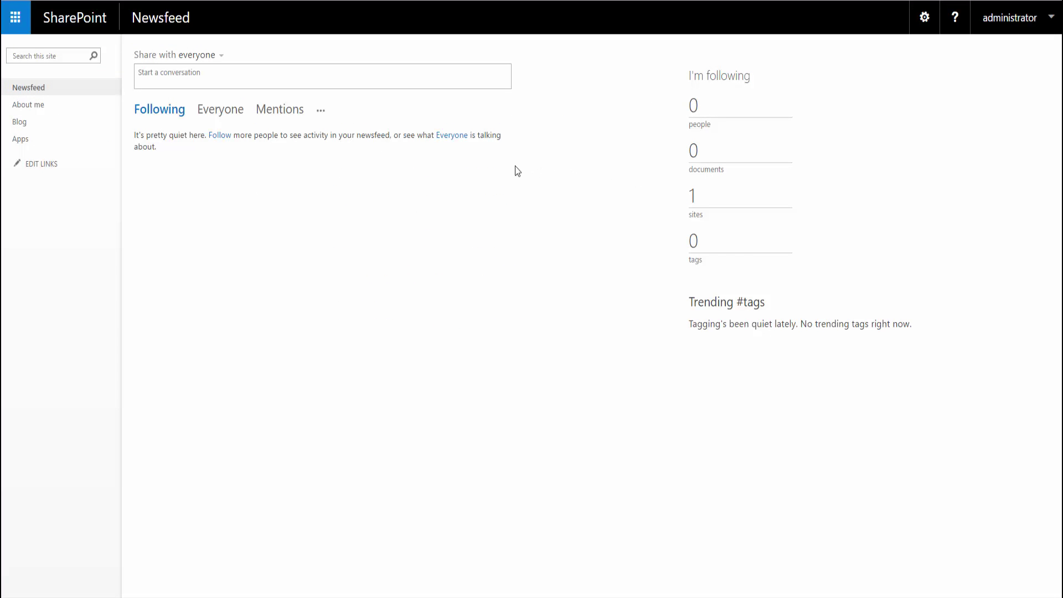
pyautogui.click(16, 18)
pyautogui.click(199, 92)
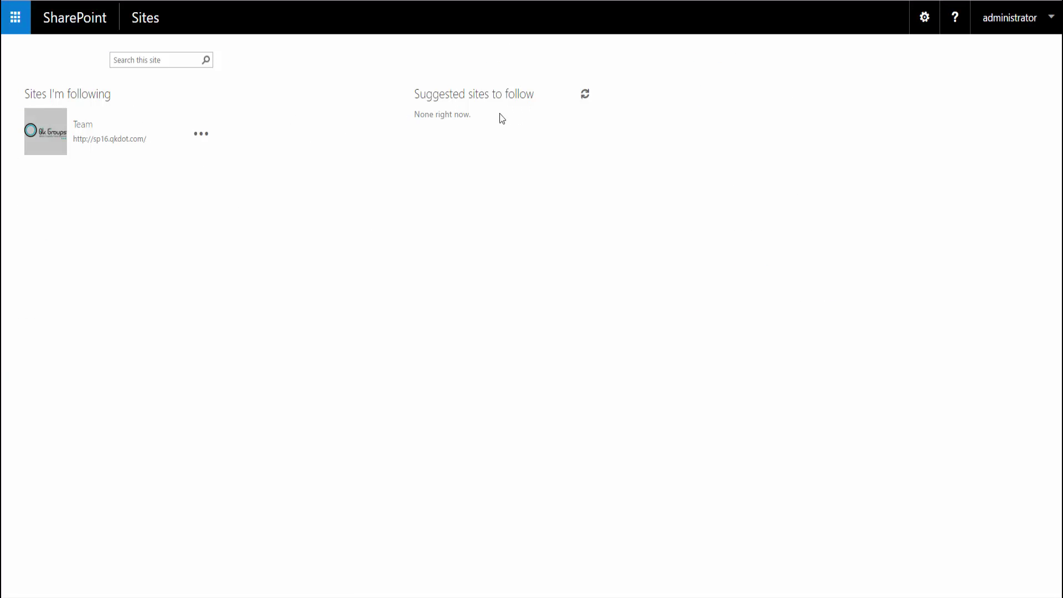
pyautogui.click(76, 141)
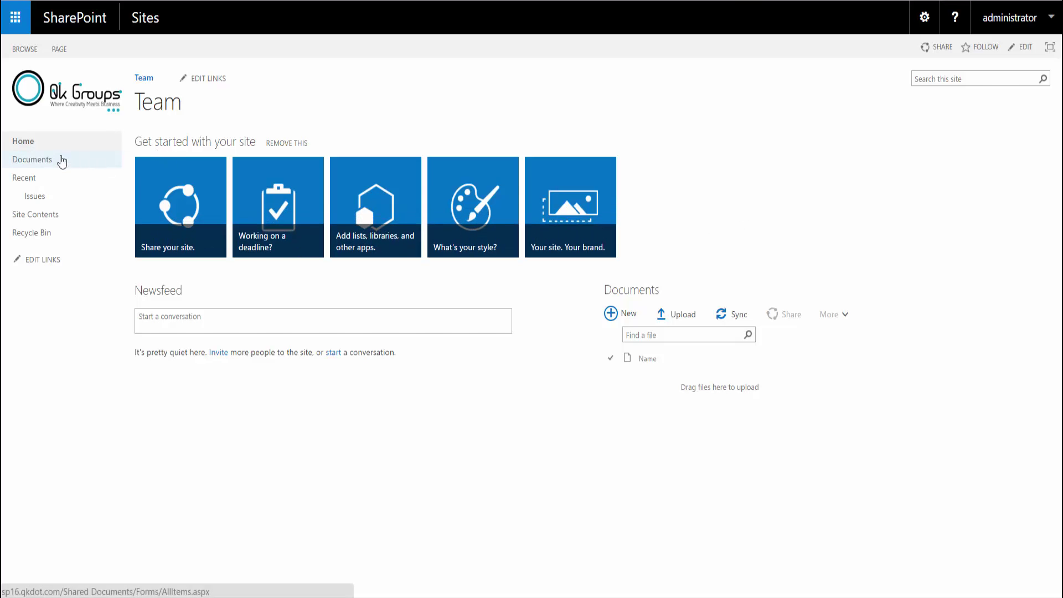
pyautogui.click(61, 160)
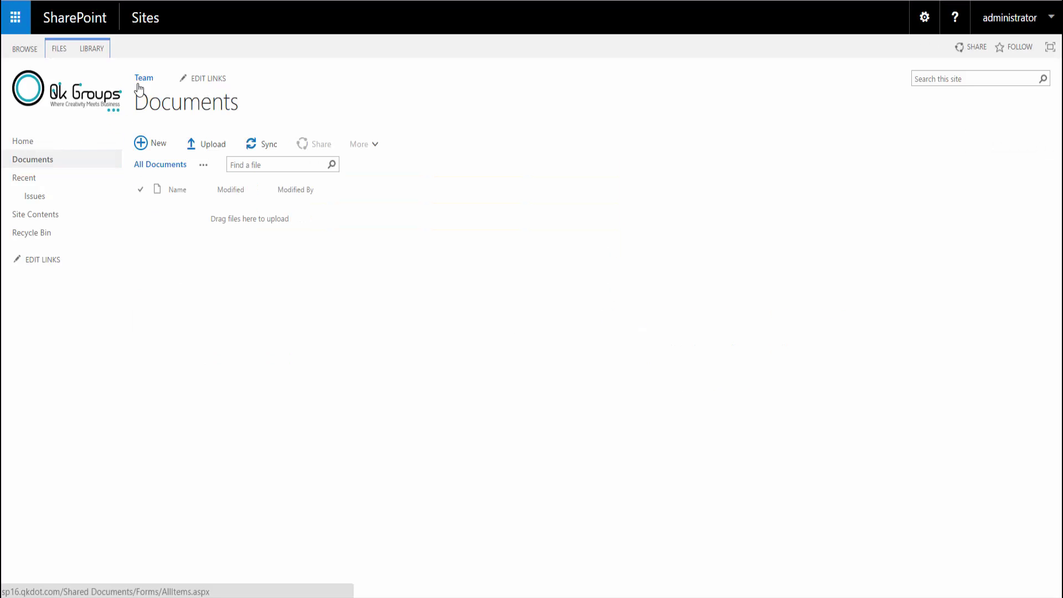
pyautogui.click(104, 54)
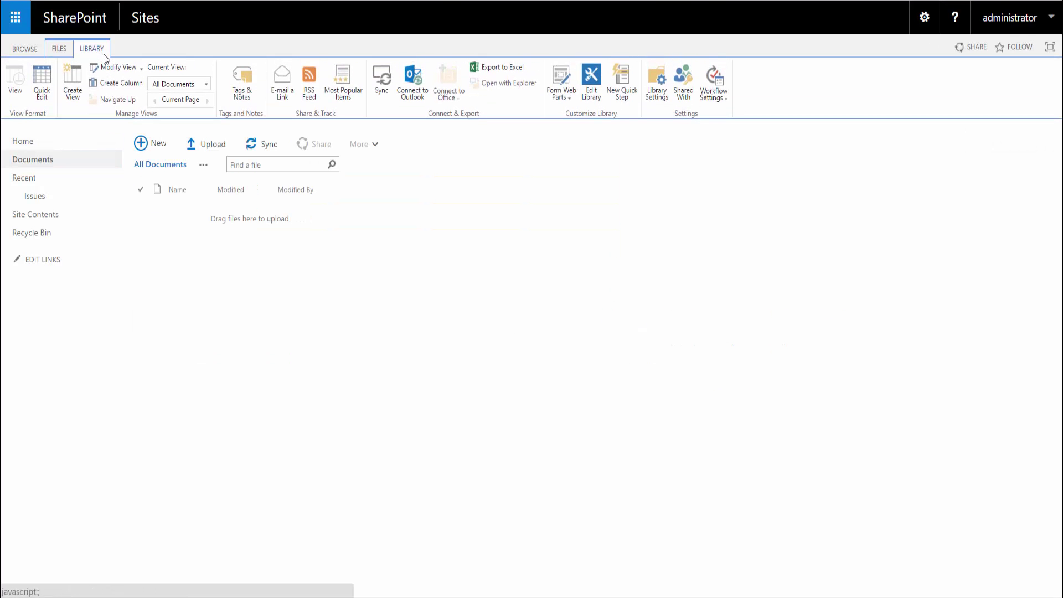
pyautogui.click(63, 55)
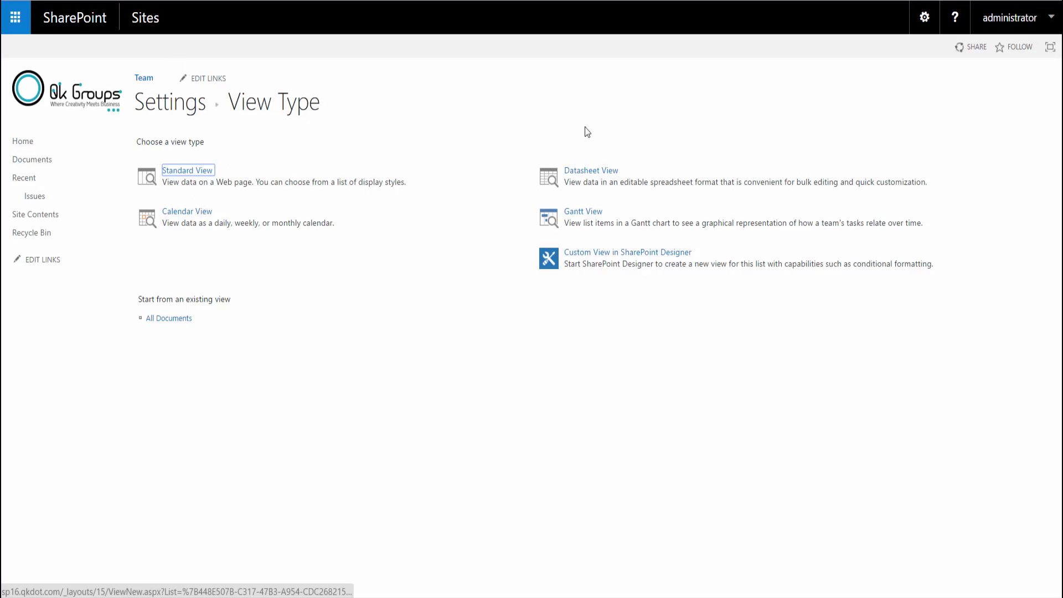
pyautogui.click(145, 80)
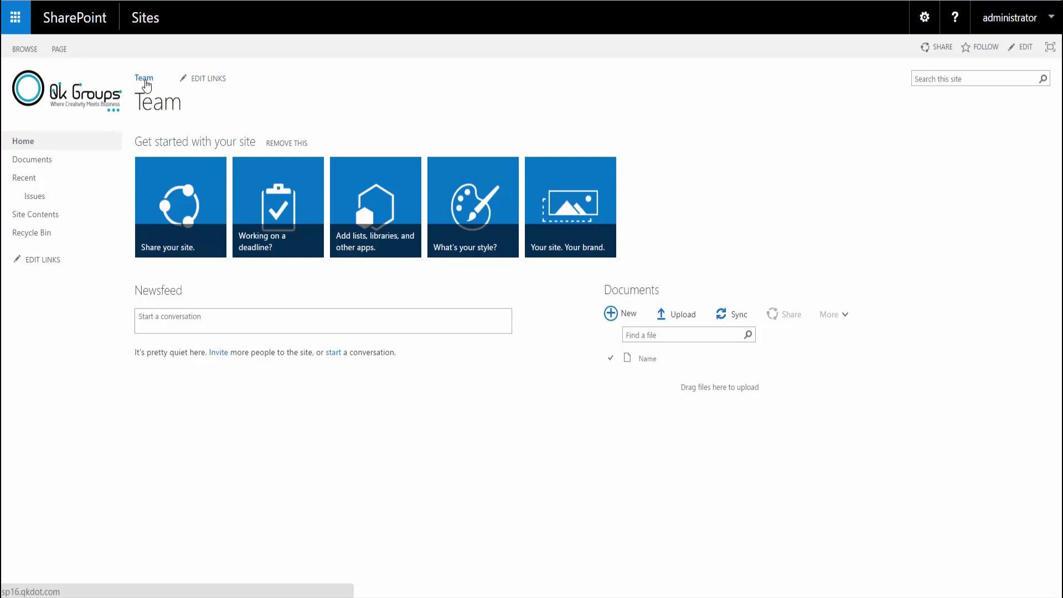
pyautogui.click(34, 167)
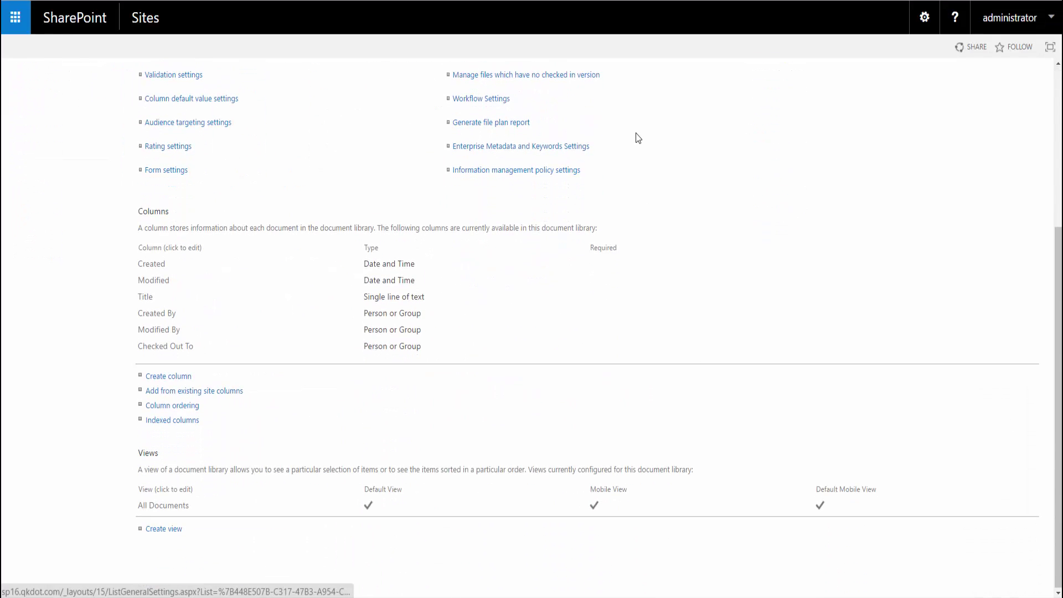
pyautogui.scroll(3, 667, 373)
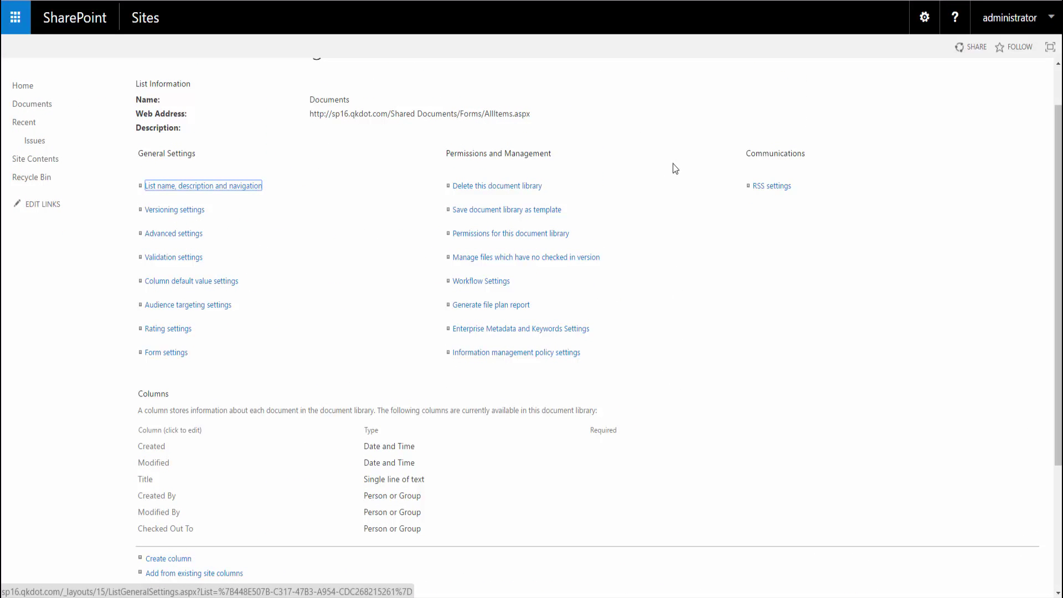
pyautogui.scroll(1, 673, 168)
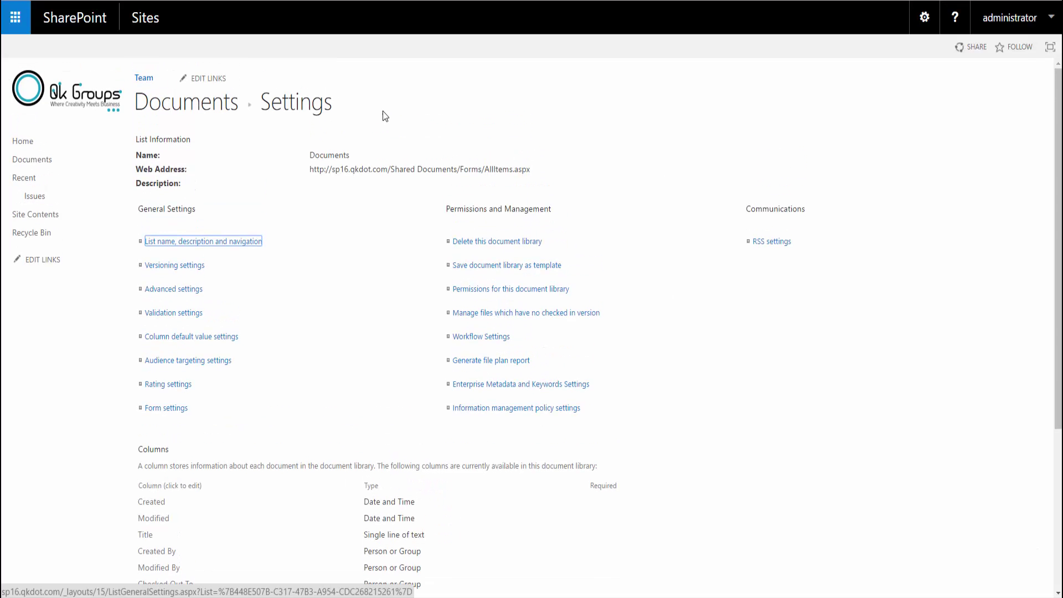
pyautogui.click(148, 81)
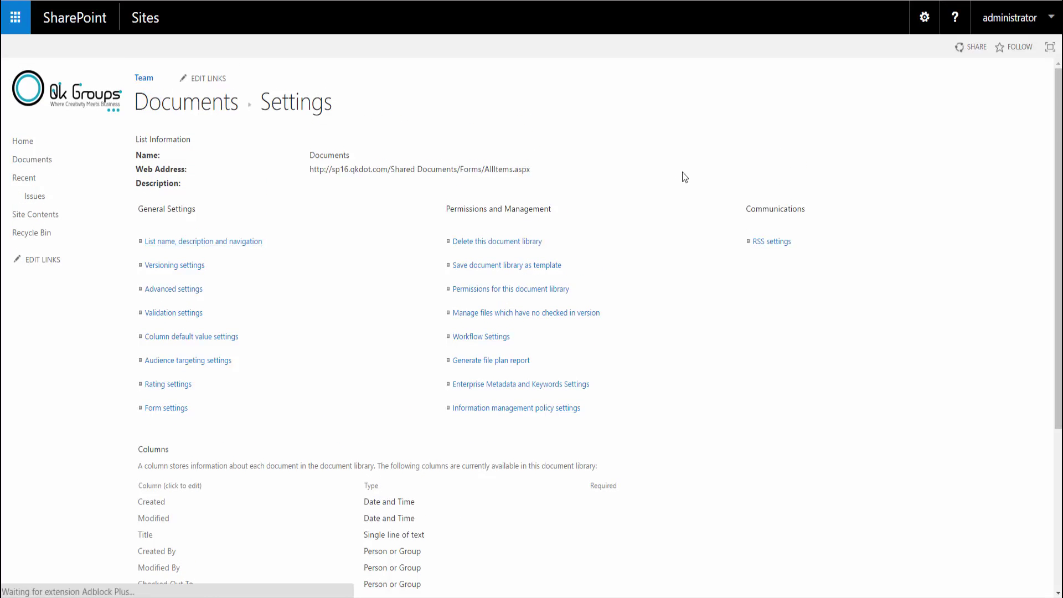